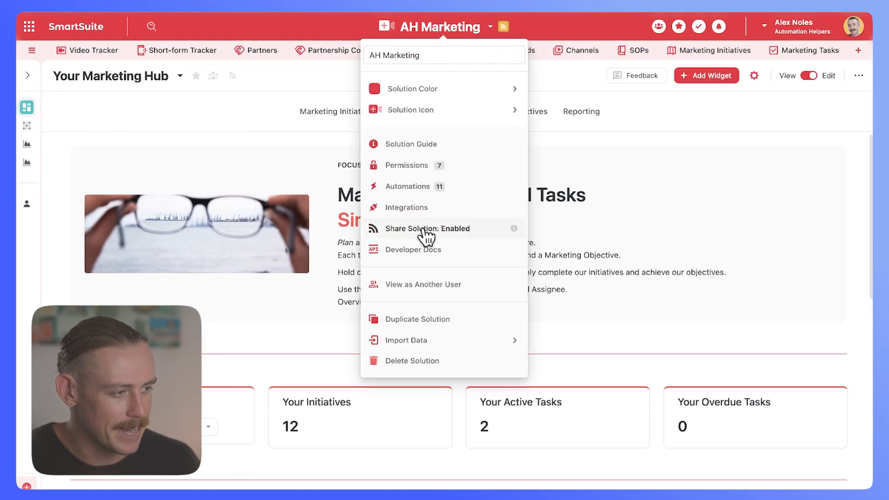
# Step: Open the public sharing settings of the AH Marketing solution to review them, and close them again
pyautogui.click(481, 229)
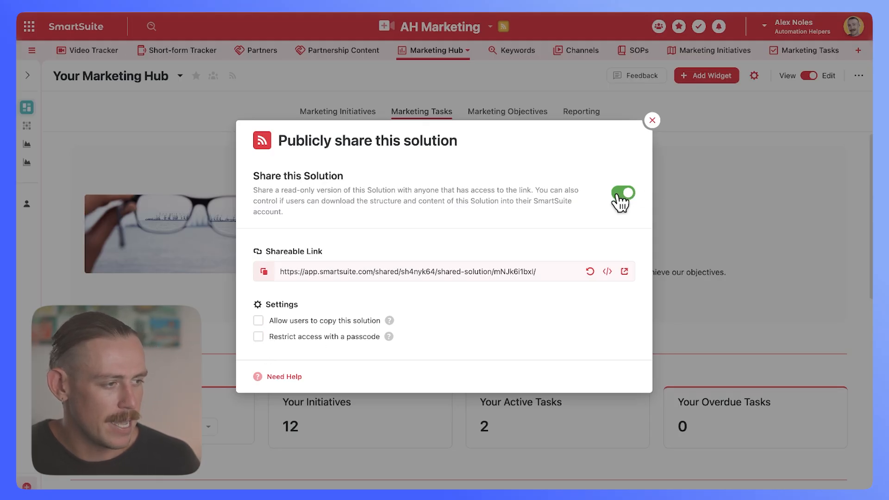
pyautogui.click(652, 121)
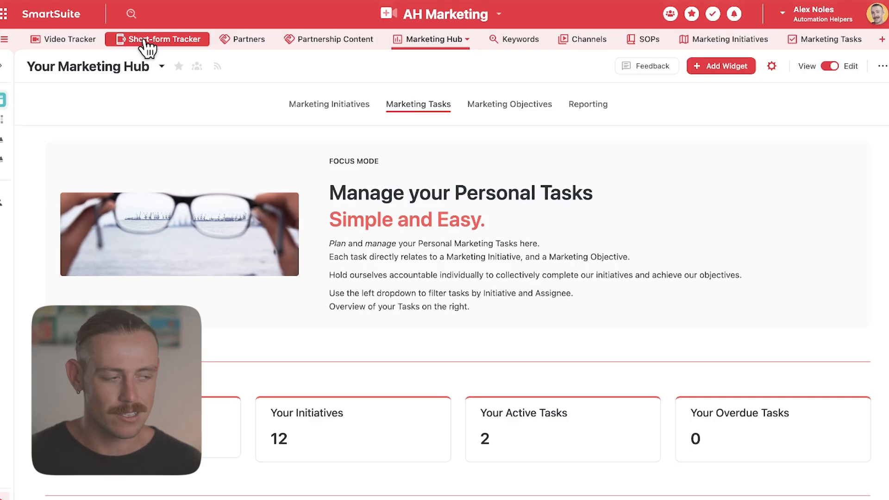
# Step: Hide the Marketing Tasks table from the AH Marketing solution and acknowledge the notice
pyautogui.click(827, 44)
pyautogui.click(865, 39)
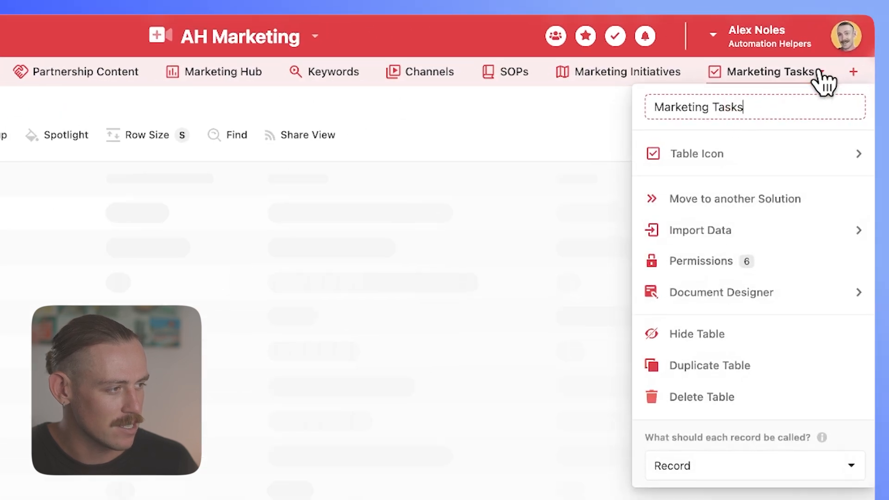
pyautogui.click(695, 334)
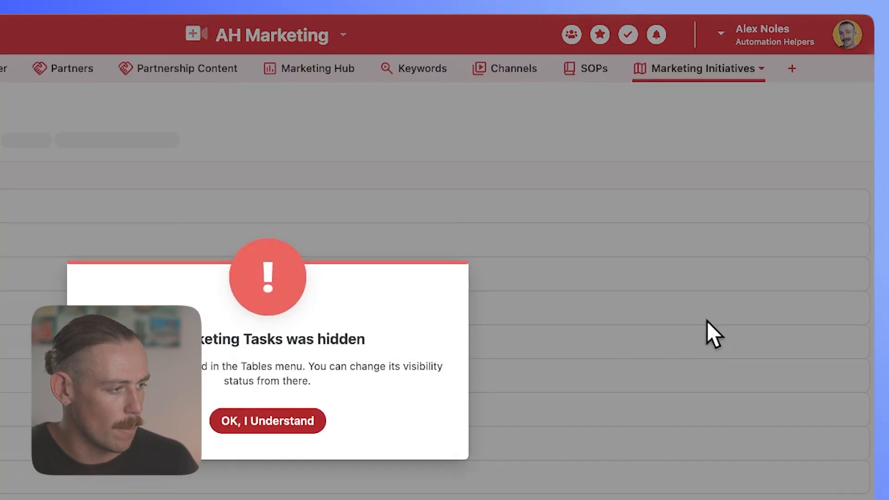
pyautogui.click(296, 423)
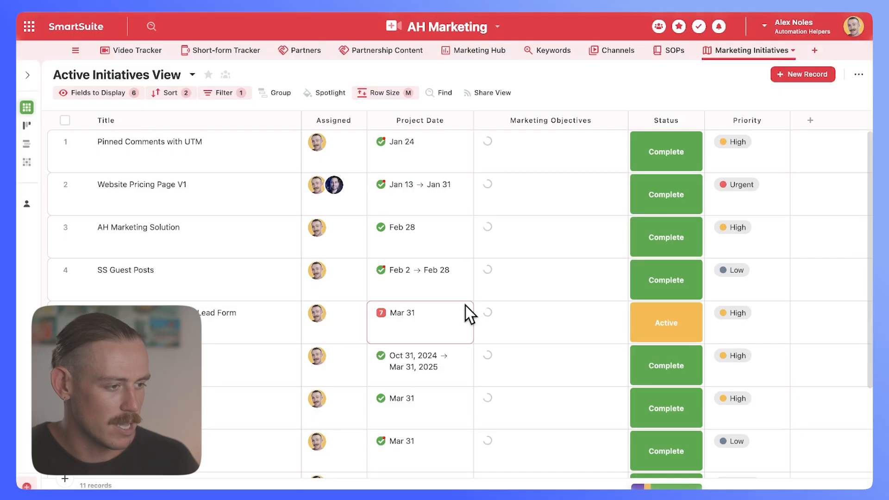
# Step: Hide the Marketing Initiatives, Partners and Partnership Content tables from the solution
pyautogui.click(794, 52)
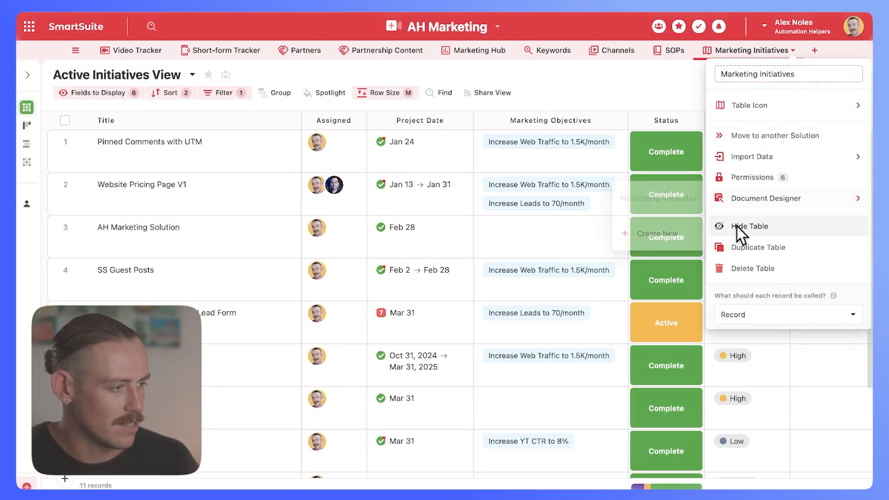
pyautogui.click(738, 226)
pyautogui.click(459, 300)
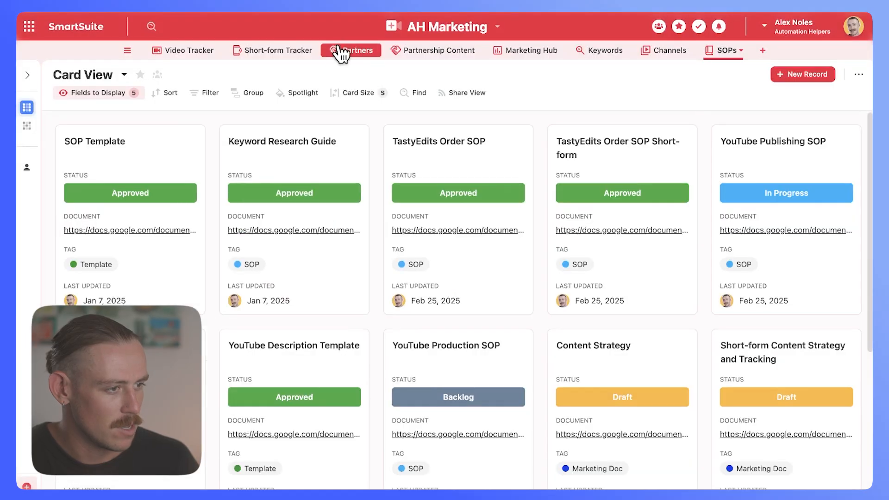
pyautogui.click(345, 52)
pyautogui.click(377, 51)
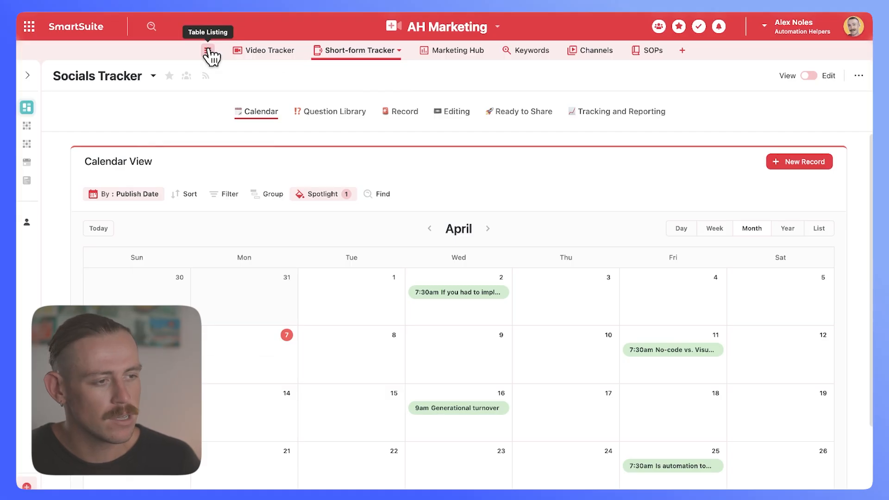
# Step: Review the solution's full listing of active and hidden tables
pyautogui.click(208, 51)
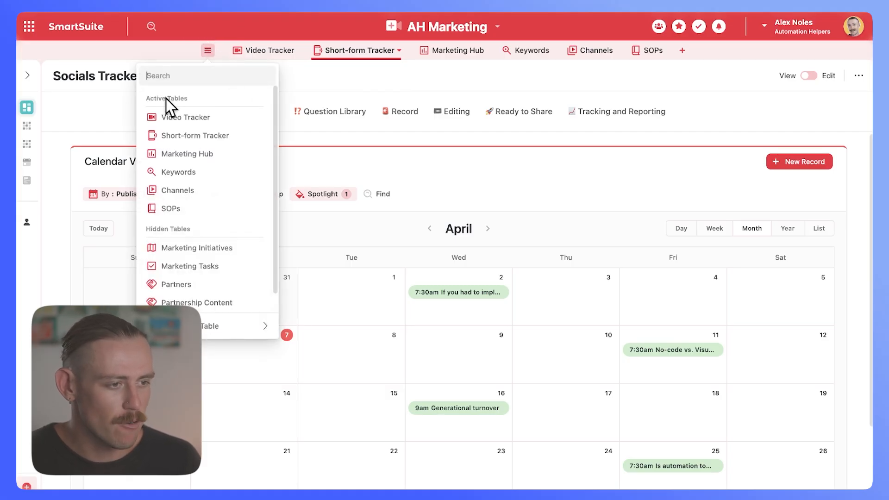
pyautogui.scroll(-1, 204, 197)
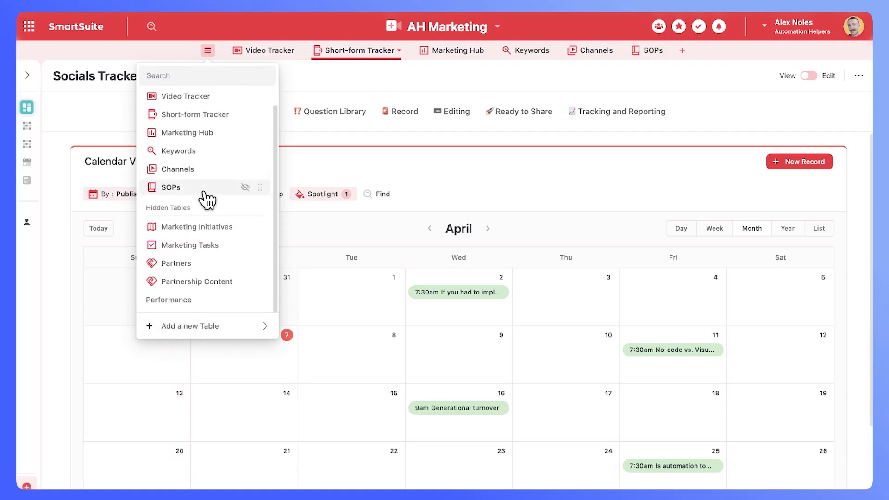
pyautogui.moveTo(188, 327)
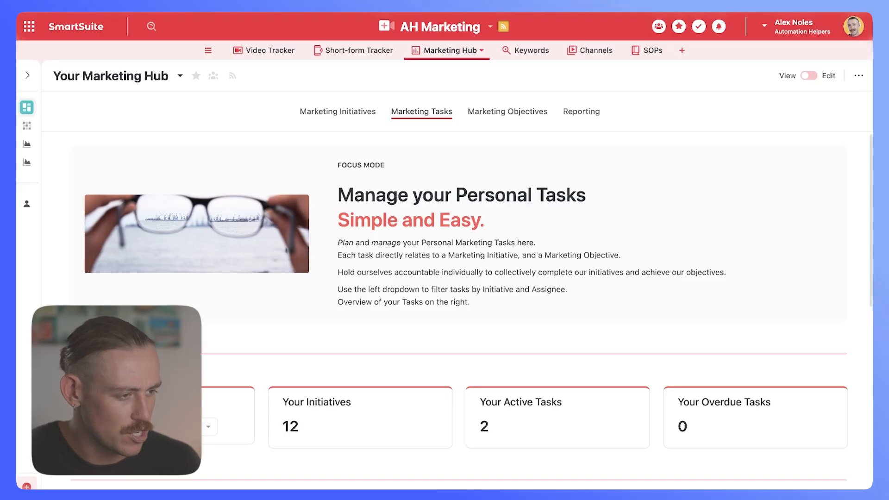
# Step: Preview the solution's public shareable link and check which tables the shared version displays
pyautogui.click(489, 28)
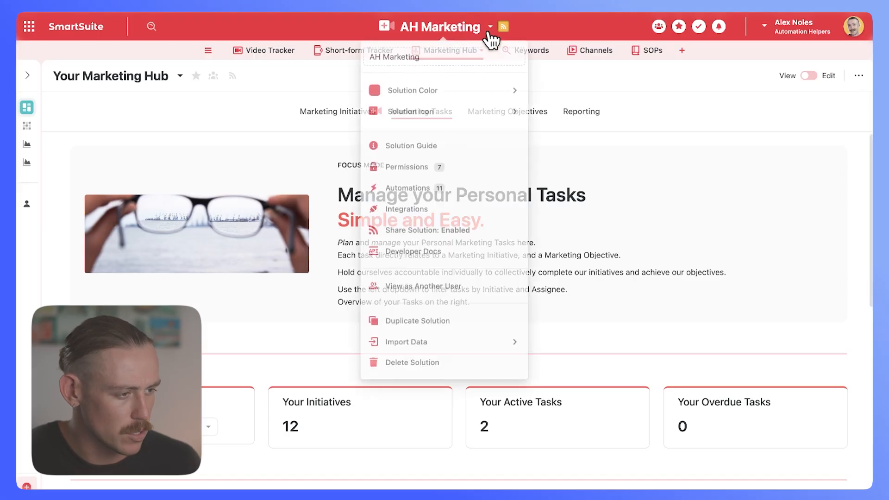
pyautogui.click(452, 232)
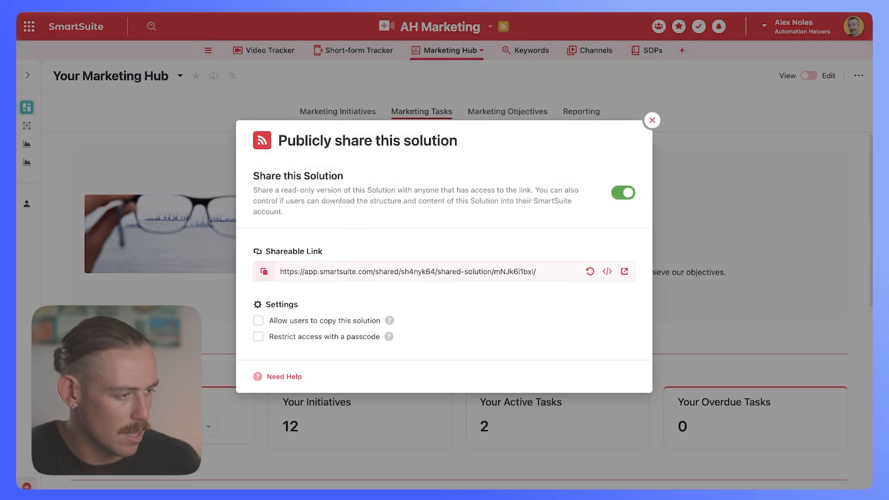
pyautogui.click(624, 271)
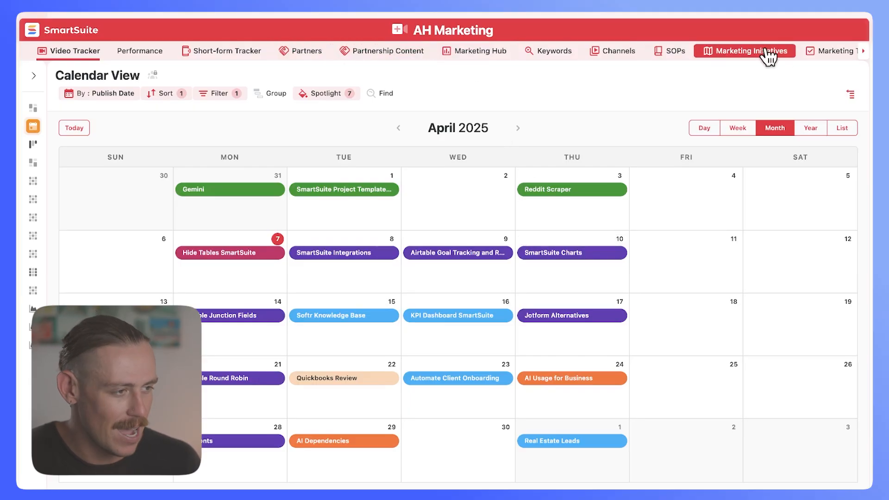
pyautogui.click(863, 52)
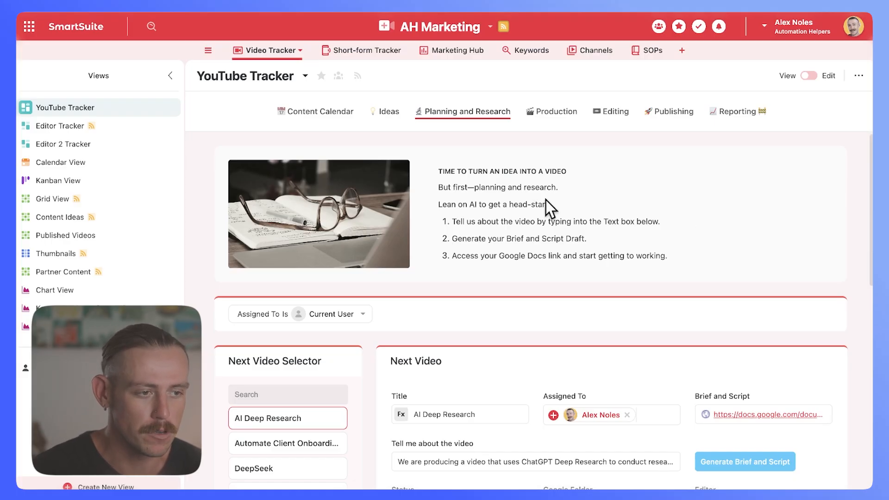
# Step: Look over the Planning and Research and Content Calendar pages of the Editor Tracker view
pyautogui.click(98, 126)
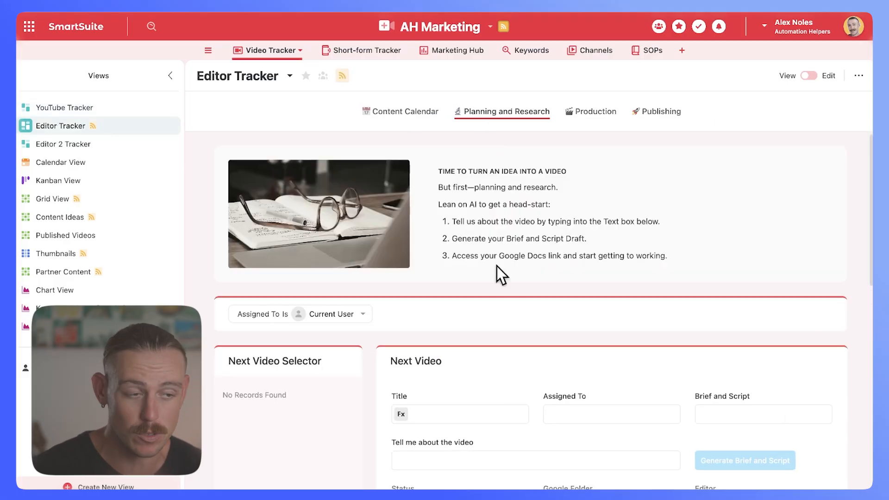
pyautogui.scroll(-3, 429, 381)
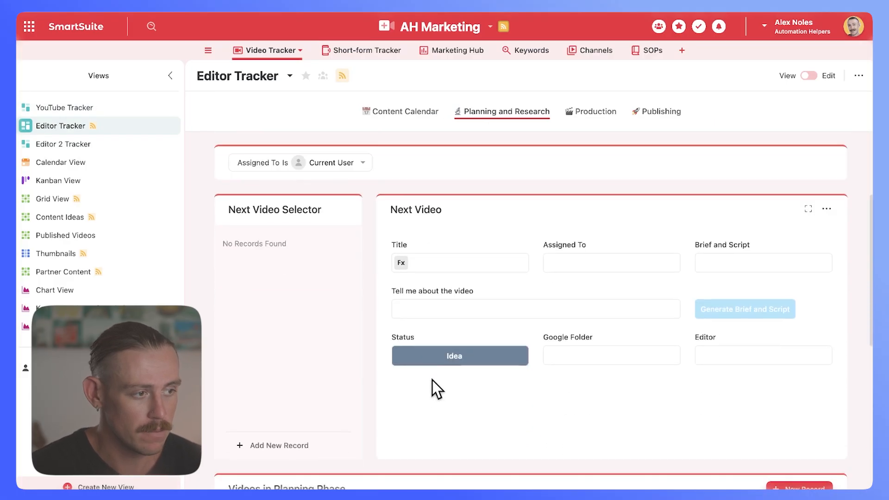
pyautogui.scroll(2, 440, 376)
pyautogui.click(407, 114)
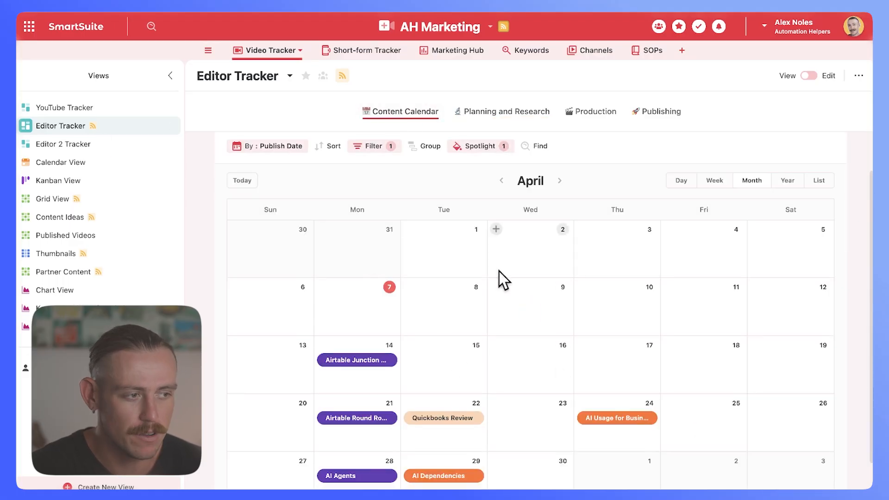
# Step: Look over the Content Calendar and Planning and Research pages of the Editor 2 Tracker view
pyautogui.click(91, 149)
pyautogui.click(390, 111)
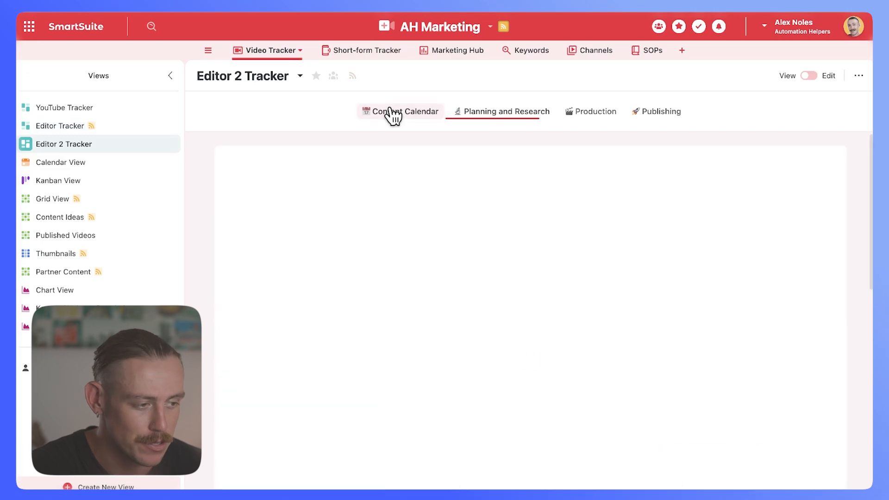
pyautogui.scroll(-1, 460, 354)
pyautogui.scroll(1, 460, 353)
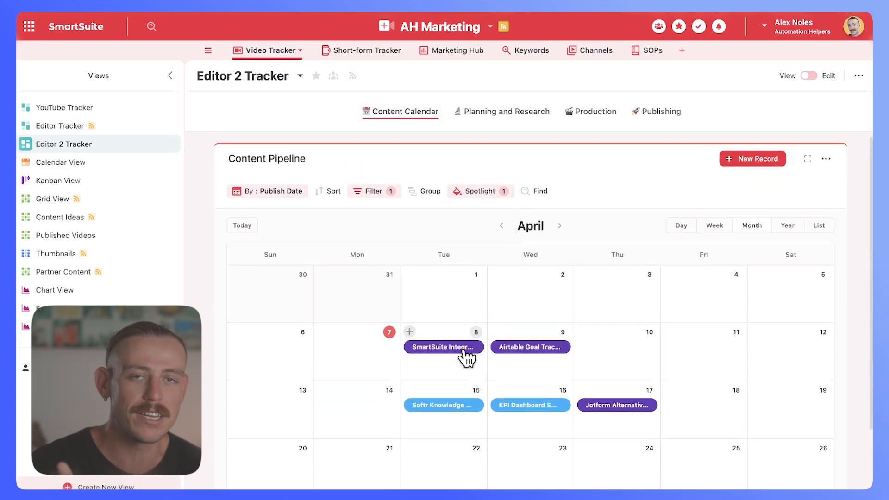
pyautogui.click(515, 116)
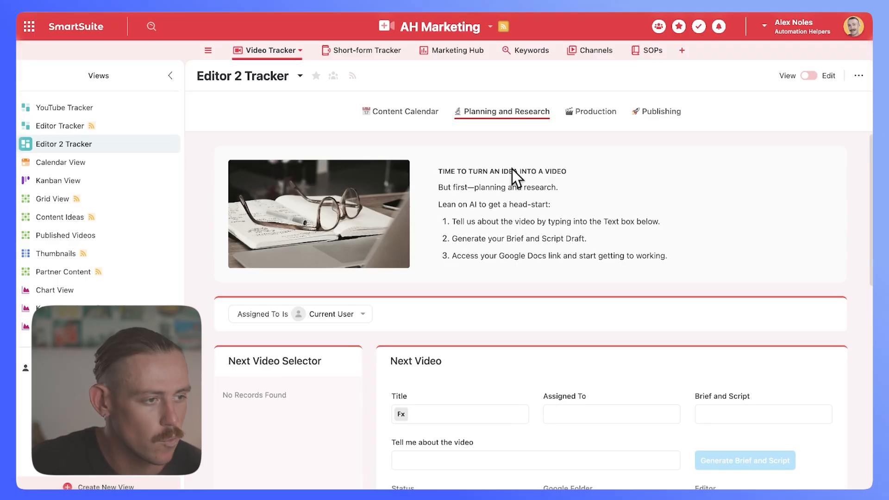
# Step: Enable public sharing for the Editor 2 Tracker view and read the explanations of its sharing settings
pyautogui.click(352, 77)
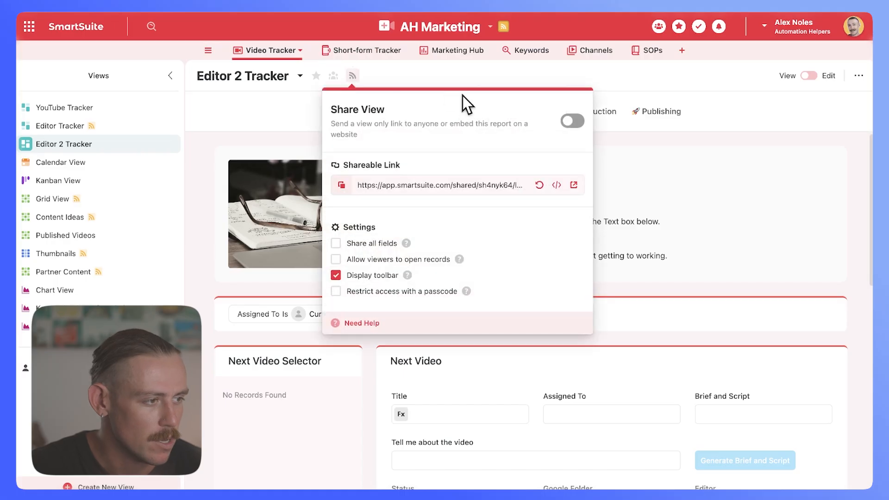
pyautogui.click(572, 122)
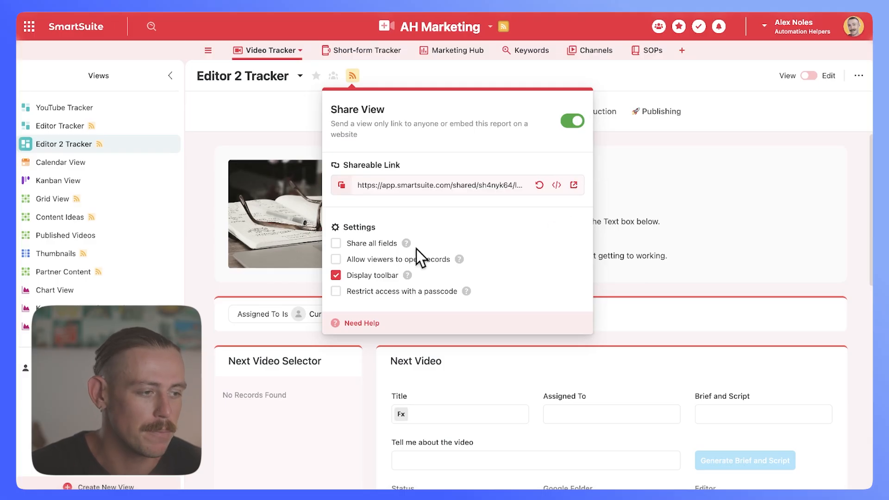
pyautogui.moveTo(406, 243)
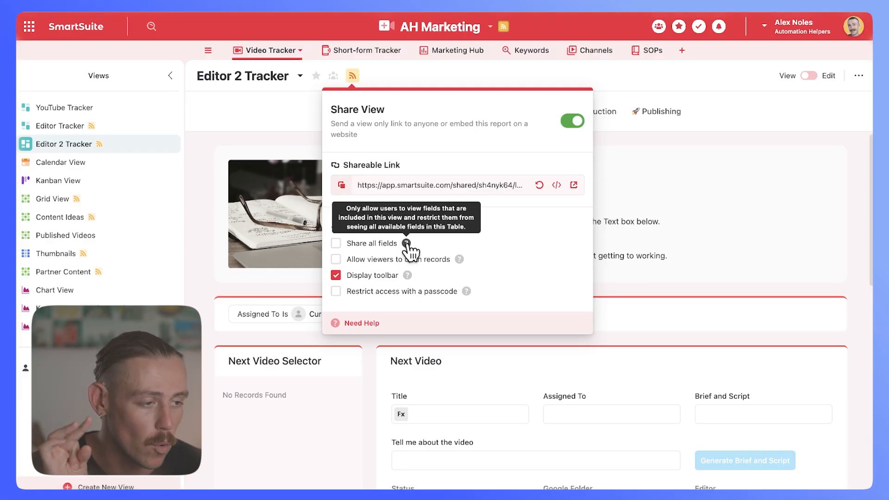
pyautogui.moveTo(460, 260)
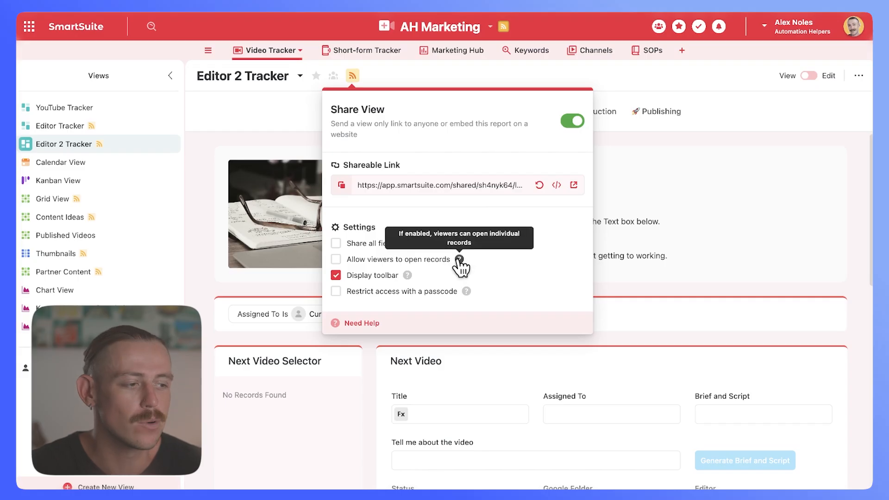
pyautogui.moveTo(407, 277)
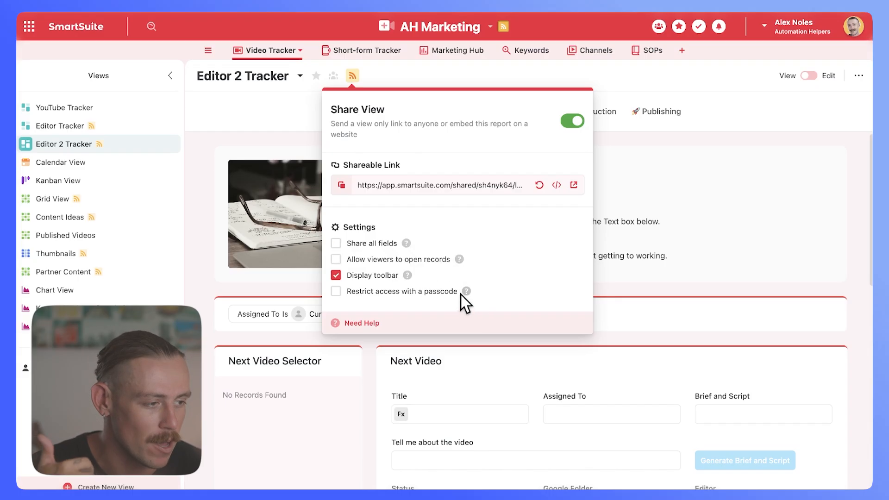
# Step: Preview the Editor 2 Tracker's shared link and examine its Content Calendar
pyautogui.click(574, 185)
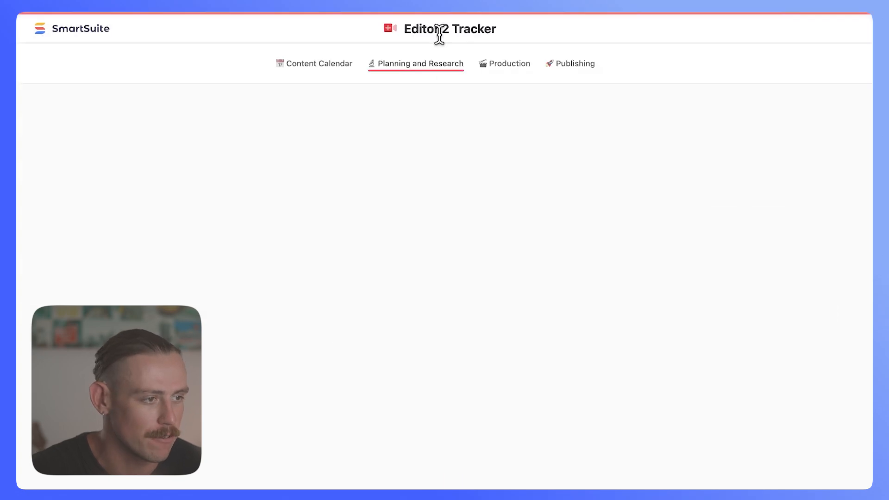
pyautogui.click(321, 69)
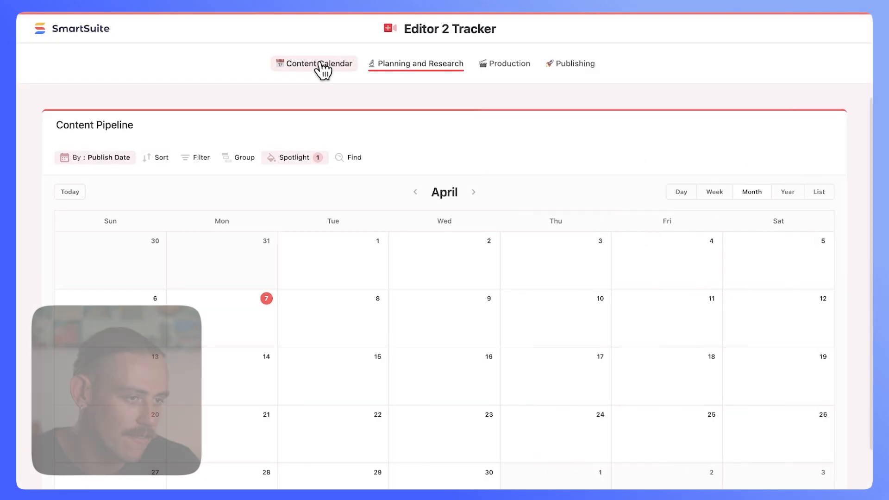
pyautogui.scroll(-1, 441, 365)
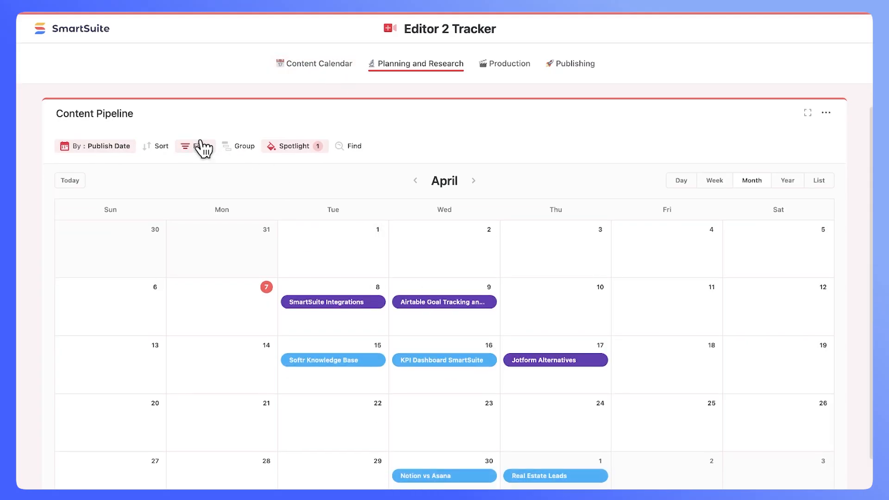
pyautogui.scroll(1, 200, 147)
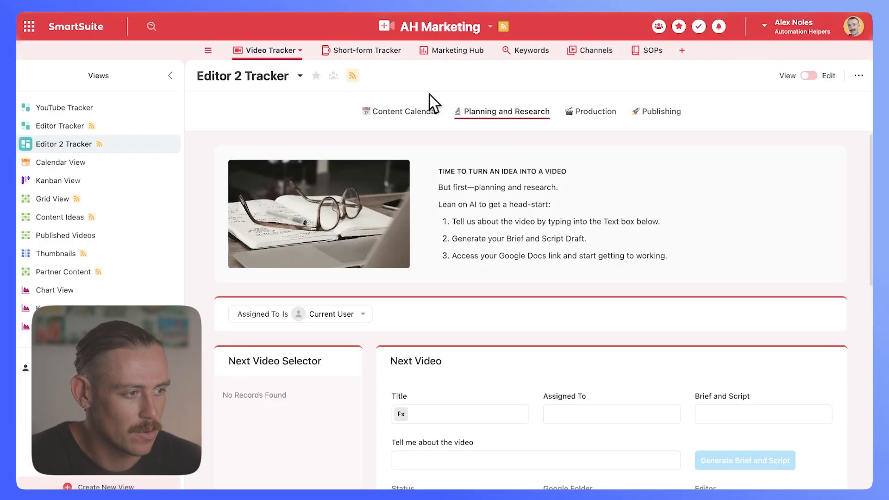
# Step: Allow viewers to open records in the shared Editor 2 Tracker, and open the Softr Knowledge Base record in the shared preview
pyautogui.click(352, 76)
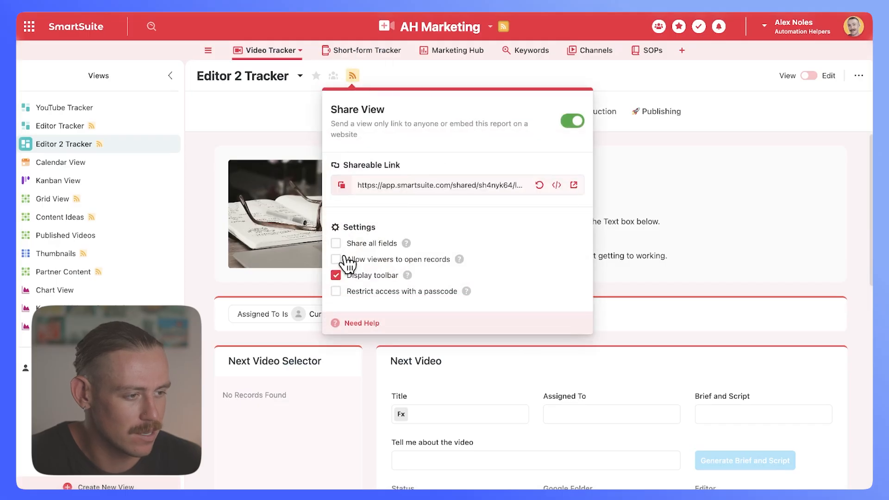
pyautogui.click(574, 185)
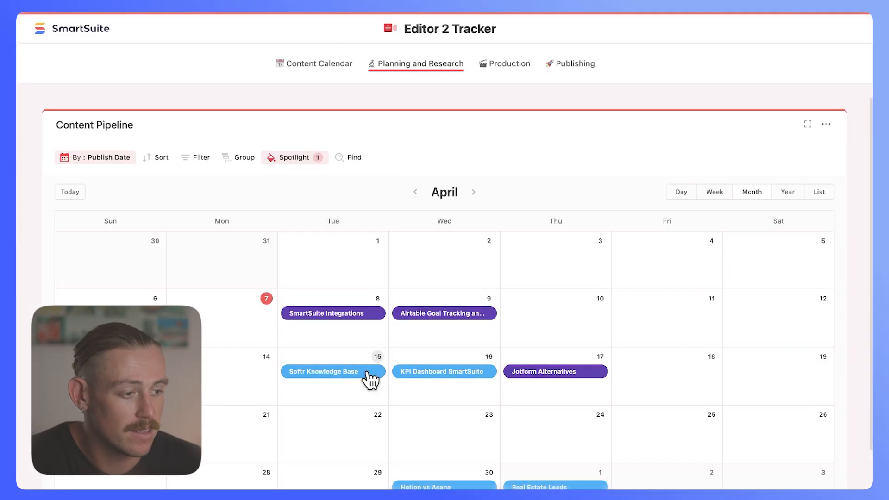
pyautogui.click(367, 373)
pyautogui.scroll(-1, 418, 362)
pyautogui.scroll(-7, 418, 362)
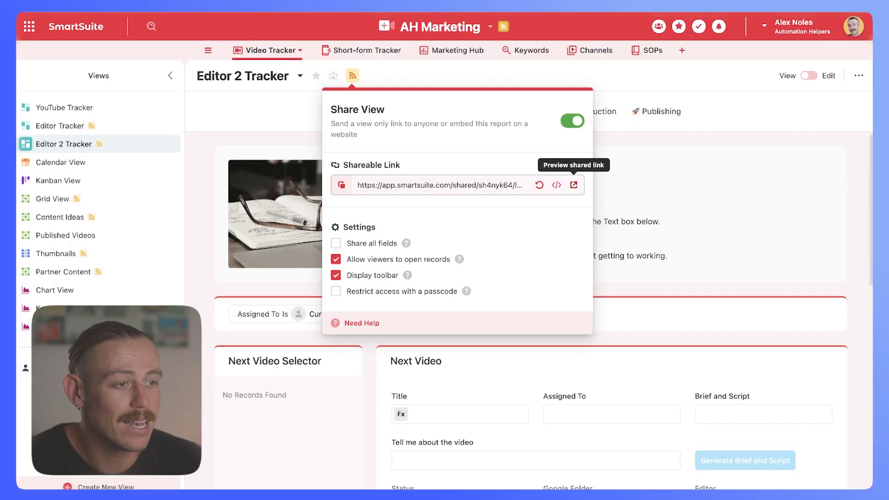
pyautogui.click(648, 165)
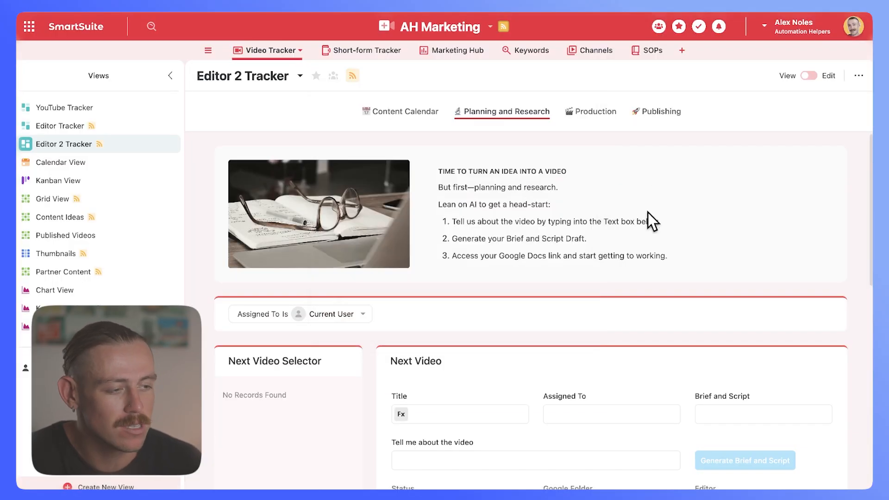